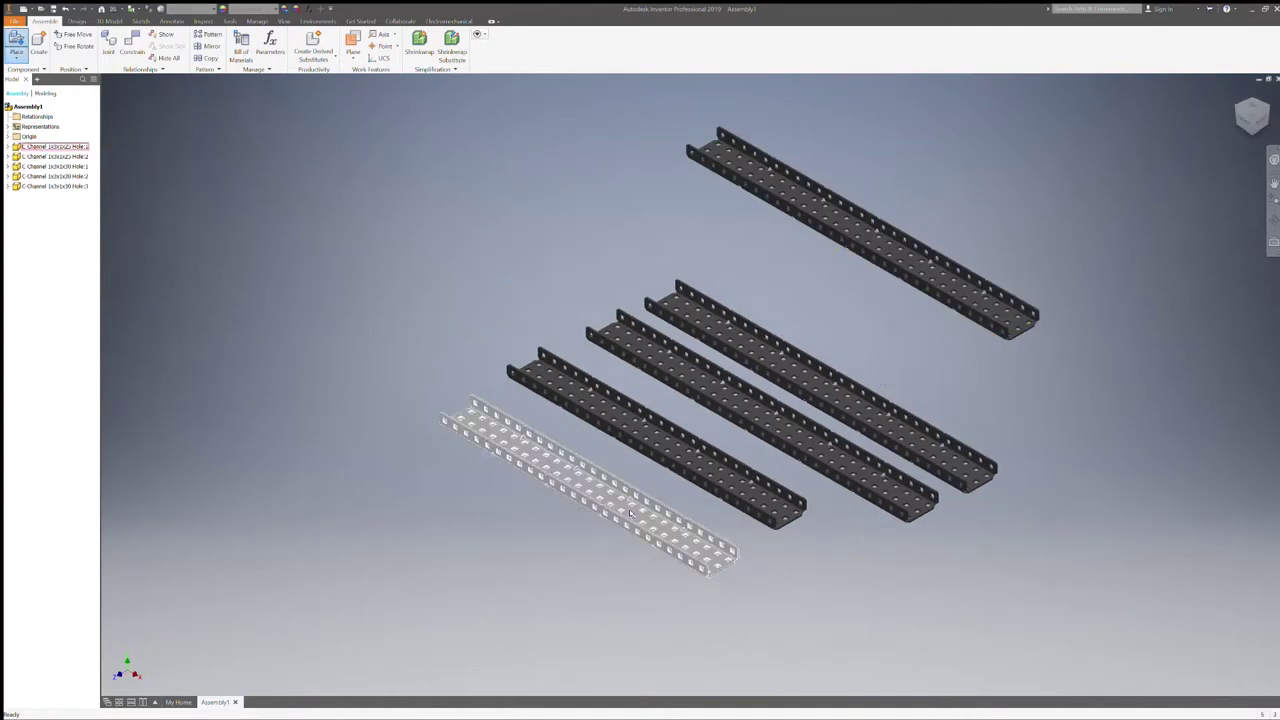
Step: Start the Constrain tool to begin mating parts in the Mk3 assembly
click(146, 52)
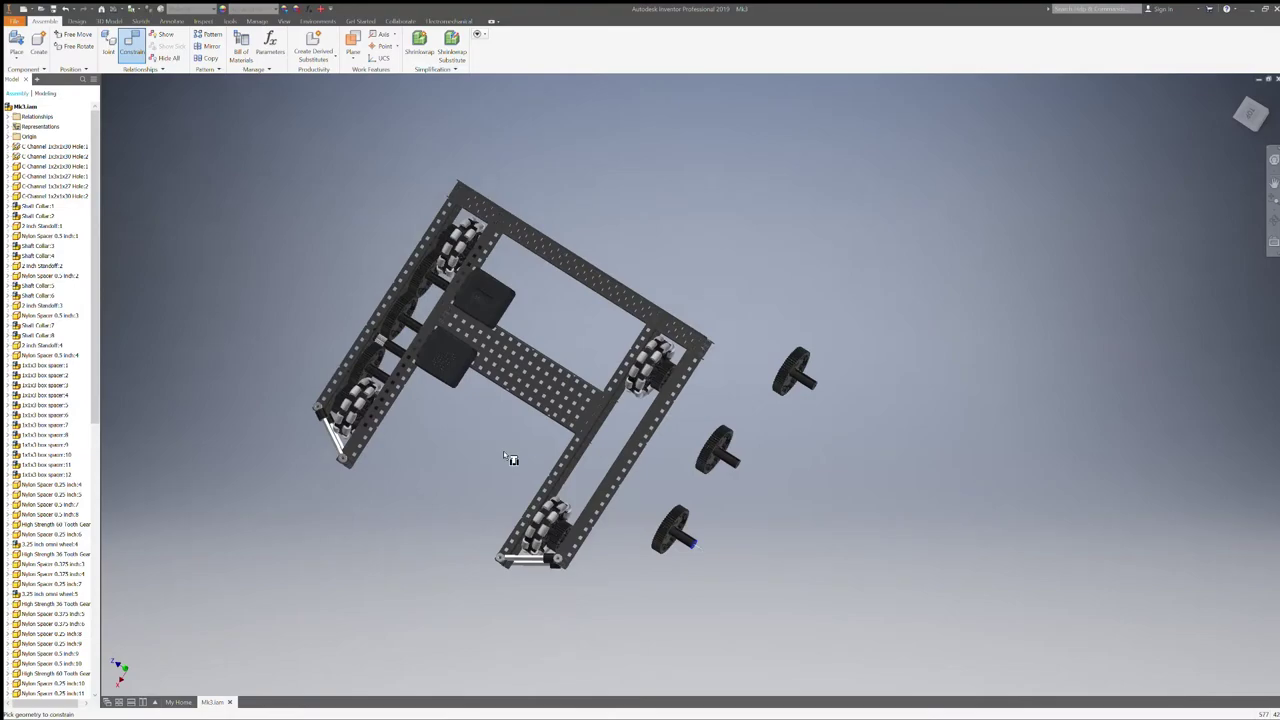
drag(866, 626, 760, 560)
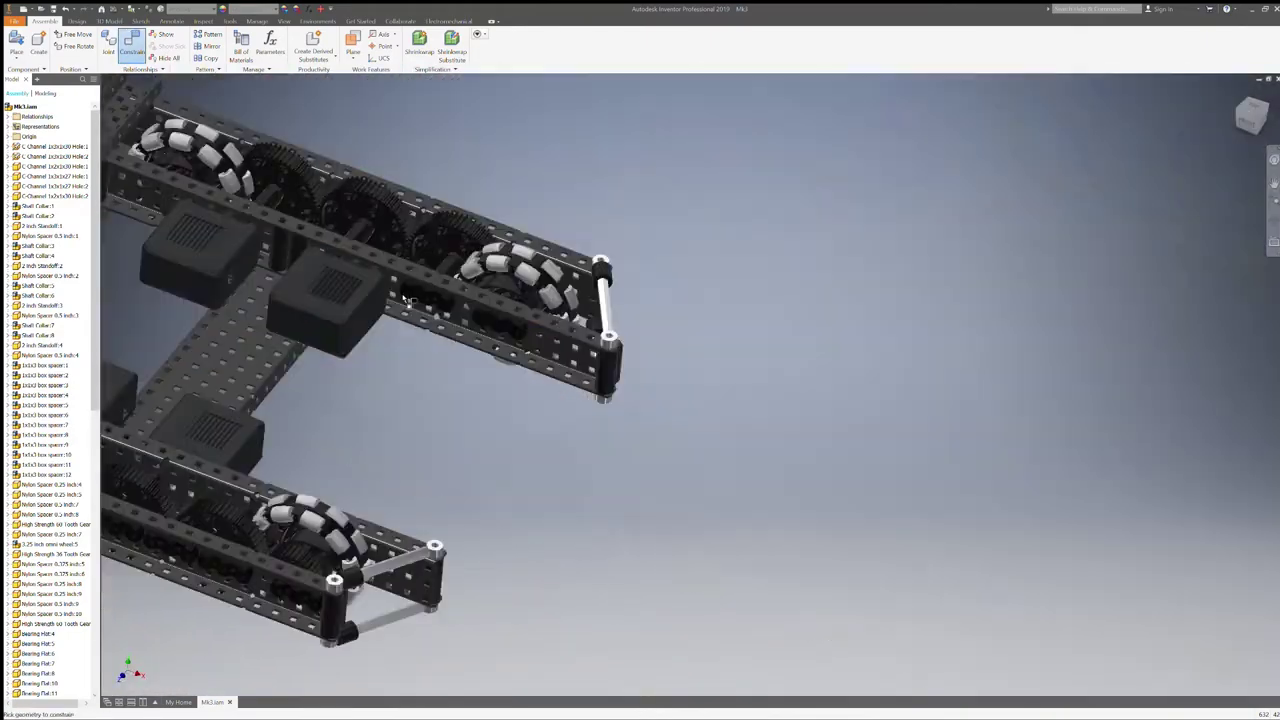
Step: Zoom in closely on the loose box spacer beside the C-channel
scroll(407, 300, up, 5)
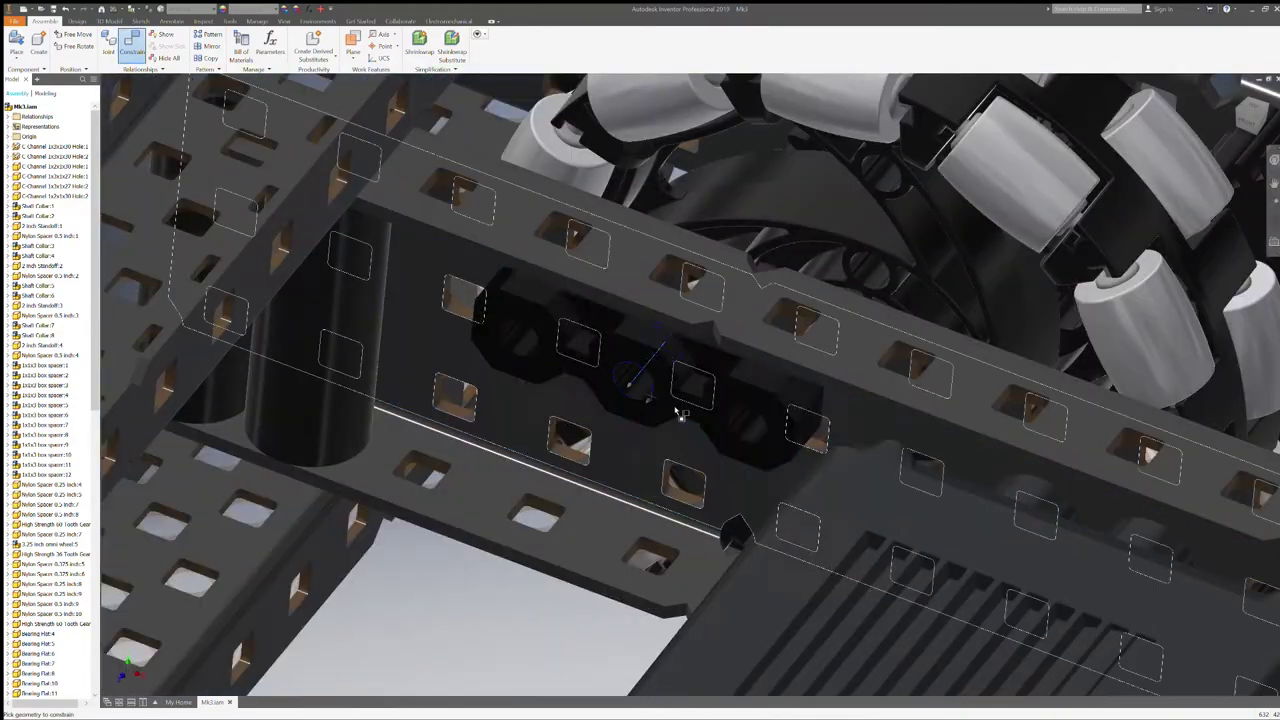
scroll(824, 452, up, 3)
scroll(481, 428, up, 3)
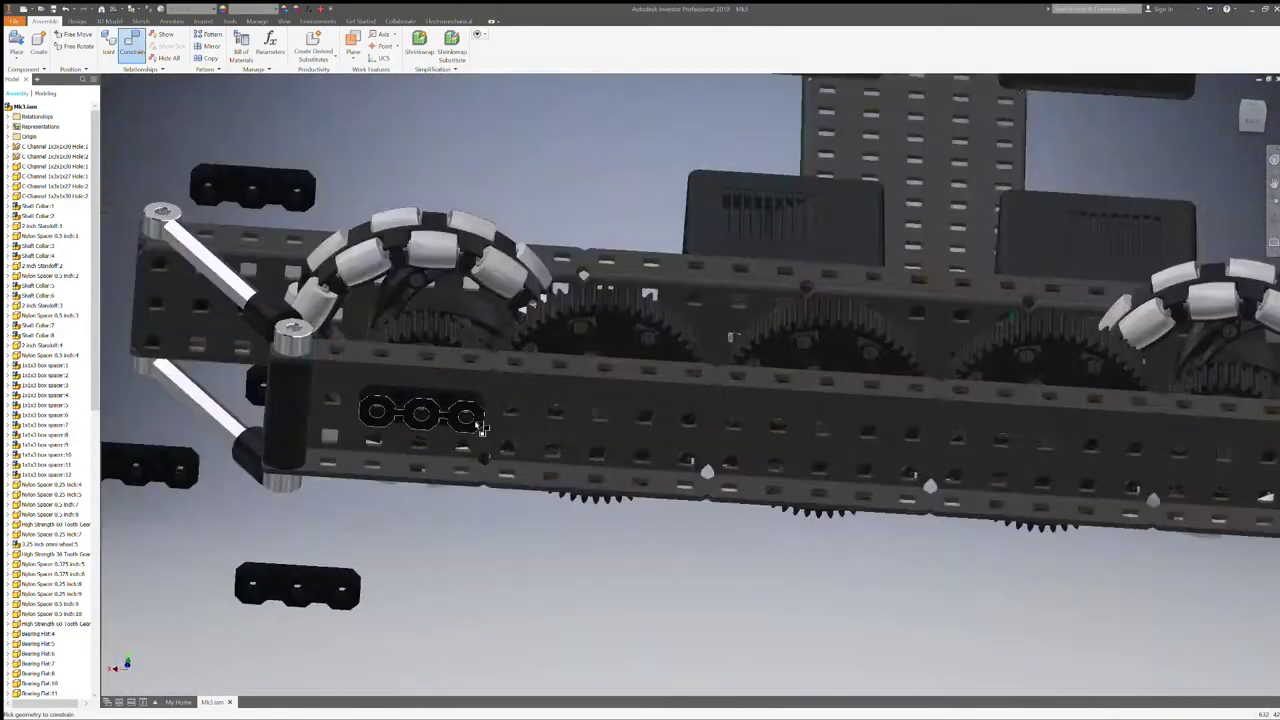
scroll(545, 367, up, 5)
scroll(808, 434, up, 3)
scroll(794, 323, down, 8)
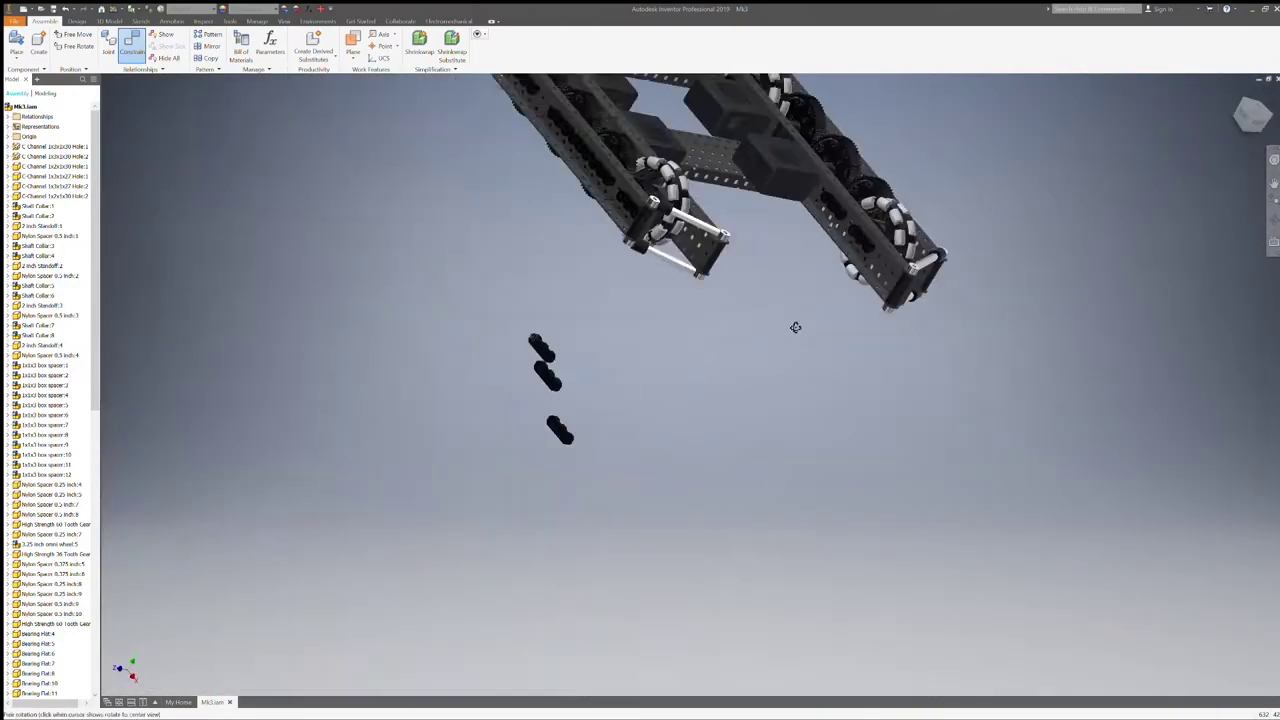
scroll(458, 458, up, 8)
scroll(609, 589, down, 8)
scroll(466, 460, up, 5)
scroll(326, 477, up, 3)
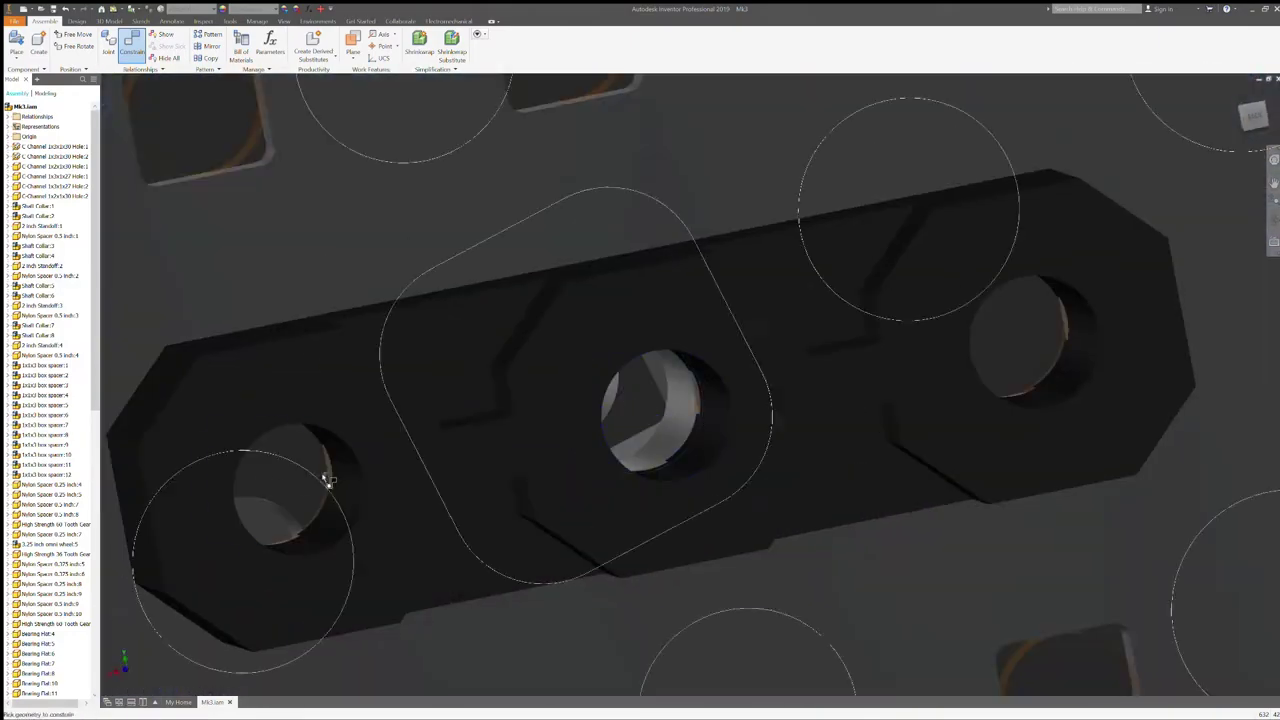
scroll(637, 513, up, 3)
scroll(637, 513, down, 8)
scroll(306, 380, up, 5)
scroll(407, 437, up, 3)
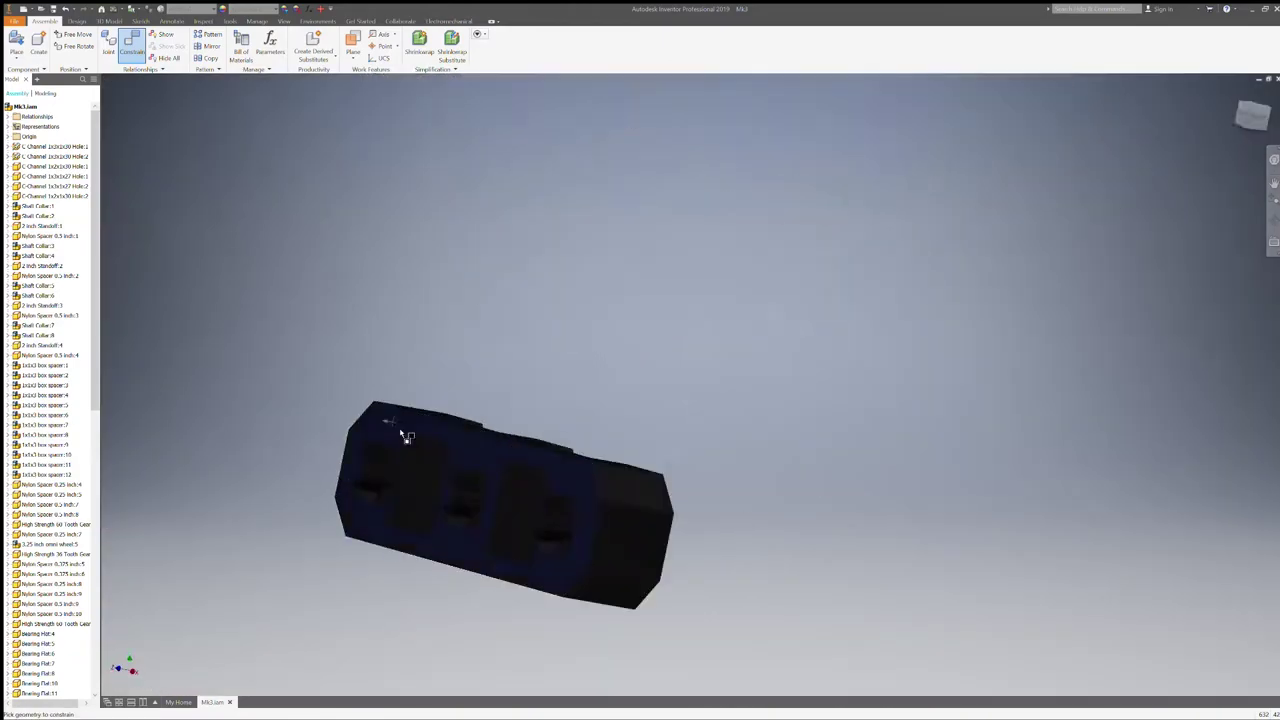
Step: Select the box spacer hole edge as the first constraint geometry, orienting the arm horizontally
click(131, 48)
scroll(640, 380, down, 5)
scroll(640, 380, up, 8)
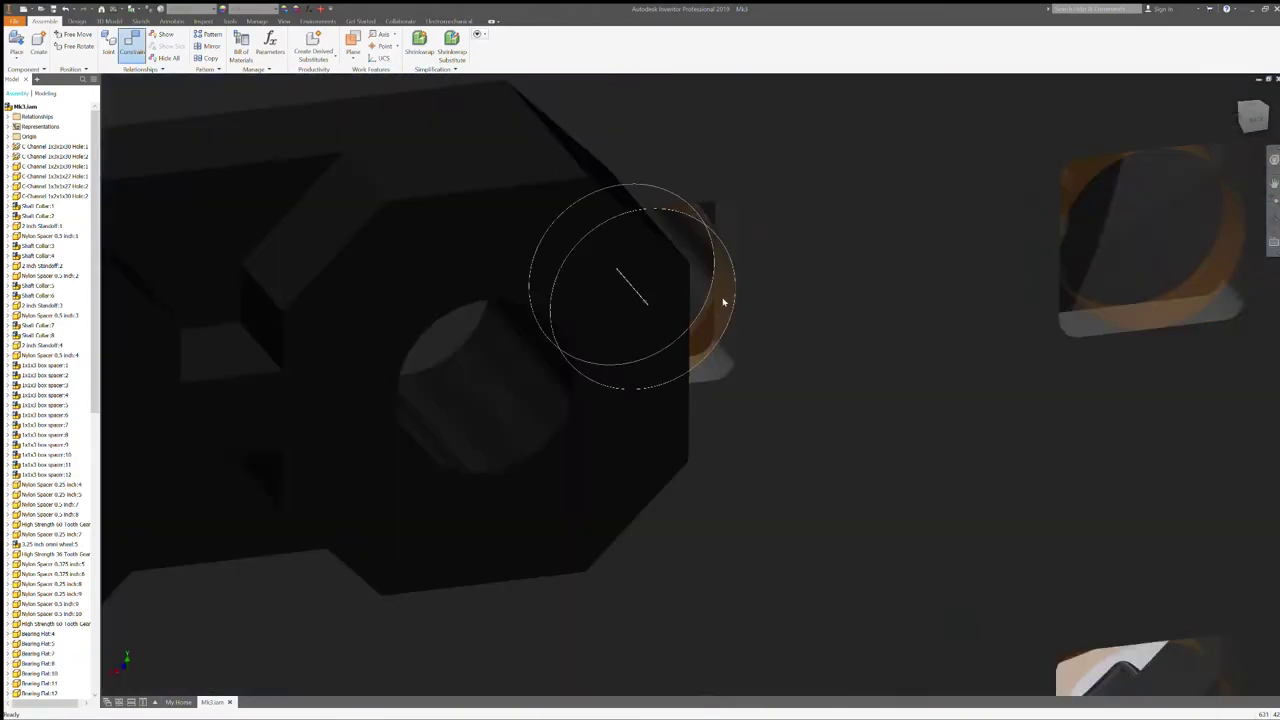
scroll(640, 380, down, 5)
scroll(589, 275, down, 3)
scroll(596, 283, up, 5)
scroll(596, 283, down, 5)
shift+middle_drag(596, 283, 748, 298)
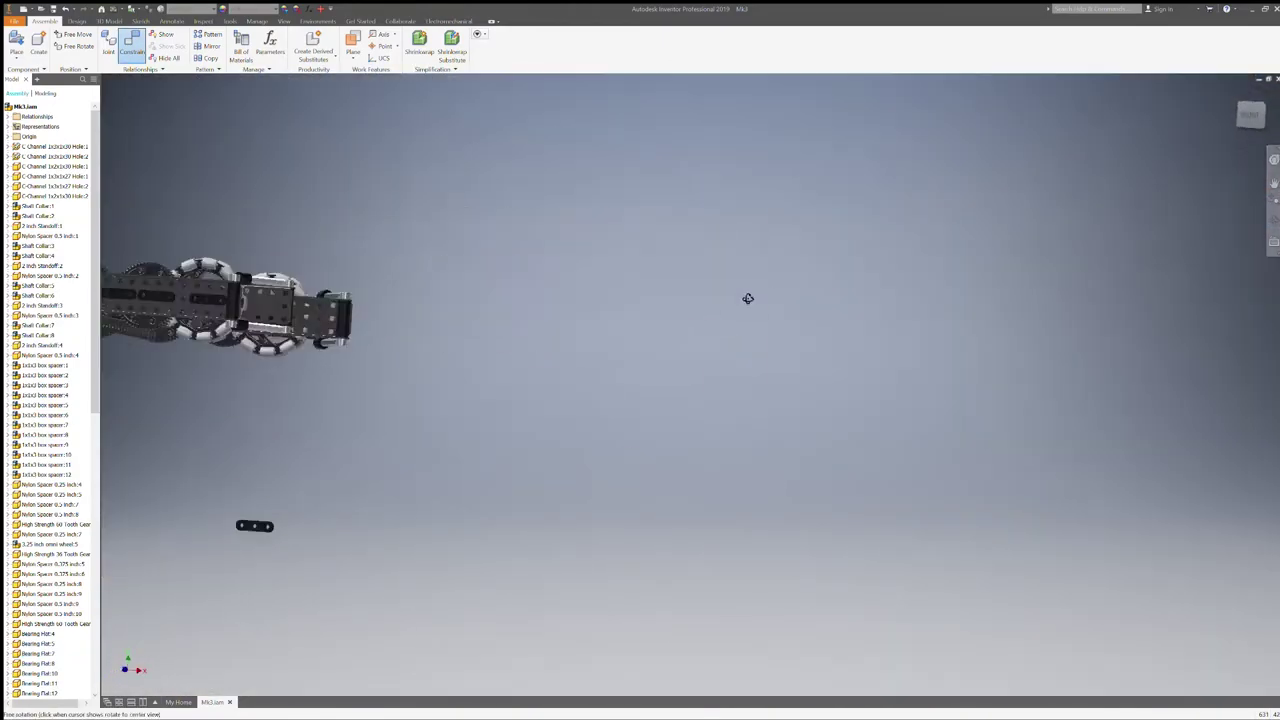